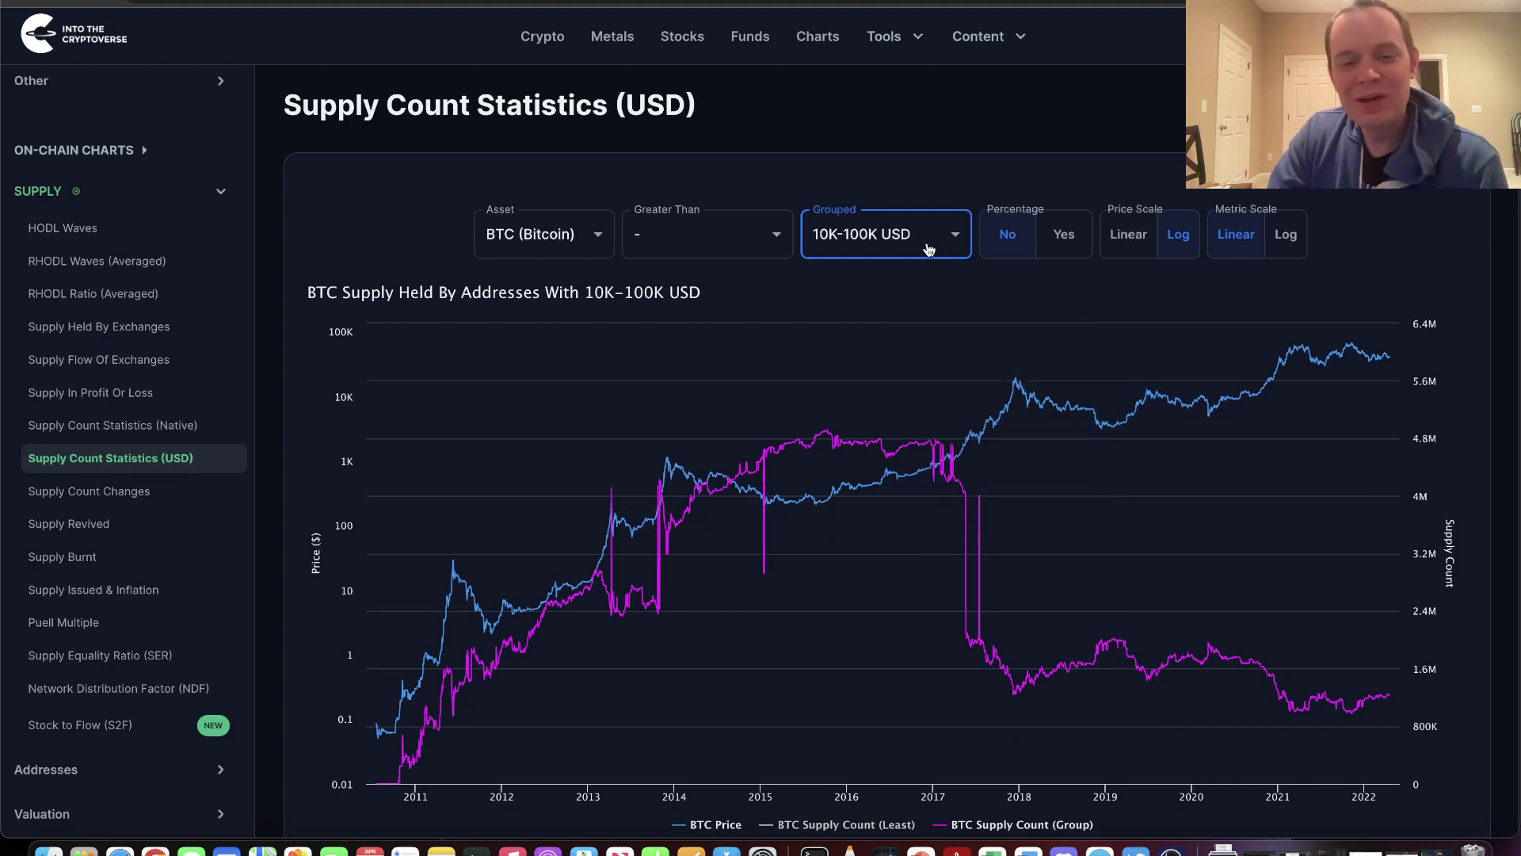
- Cycle the Grouped chart through 100K-1M, 100-1K, 1K-10K and 10K-100K USD, ending on 100K-1M USD
{"action": "left_click", "coordinate": [929, 249]}
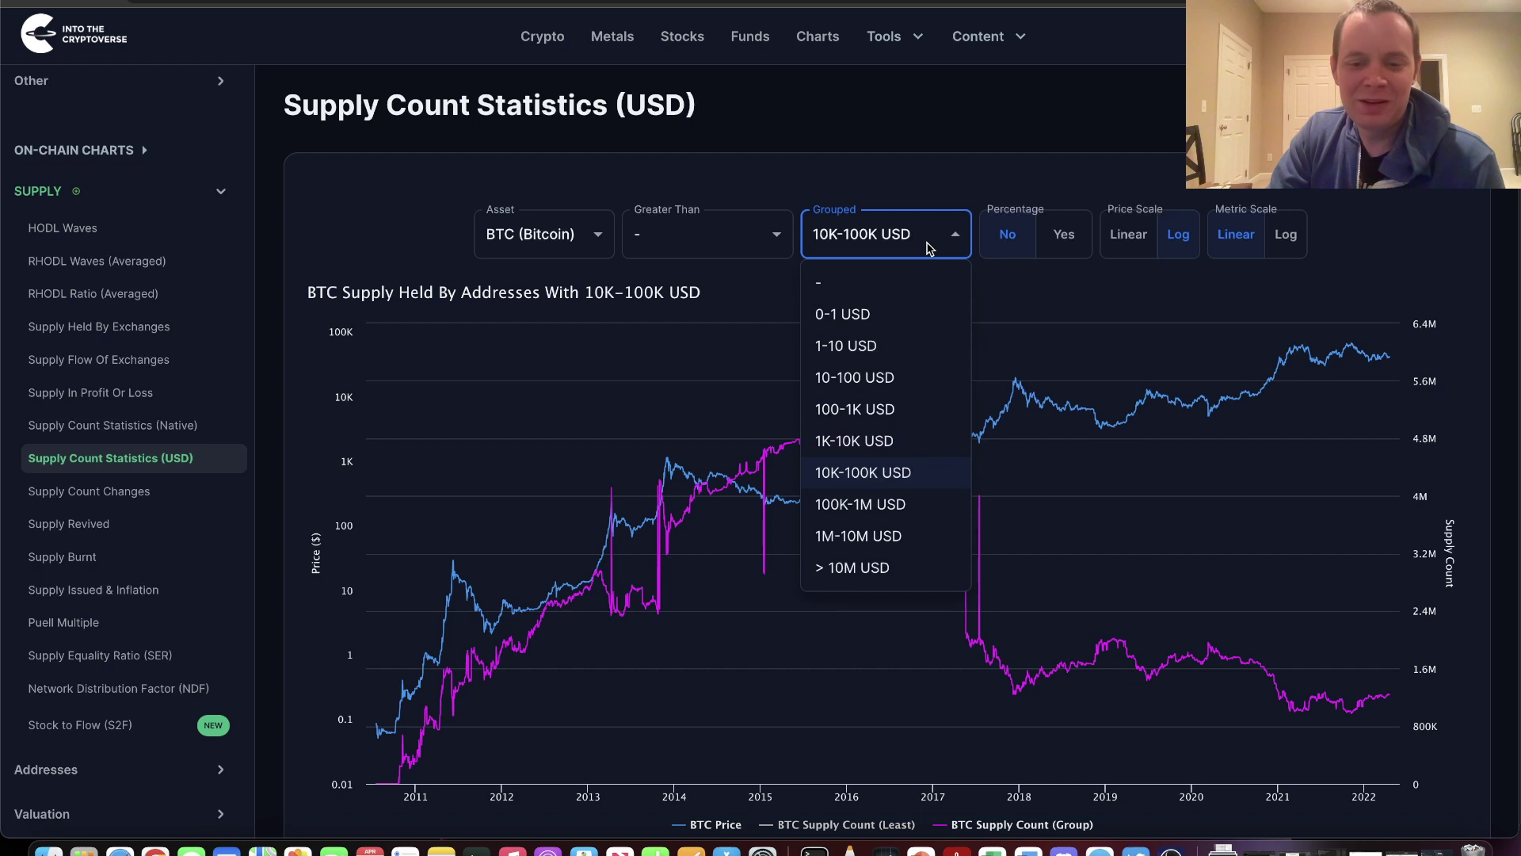
{"action": "left_click", "coordinate": [903, 509]}
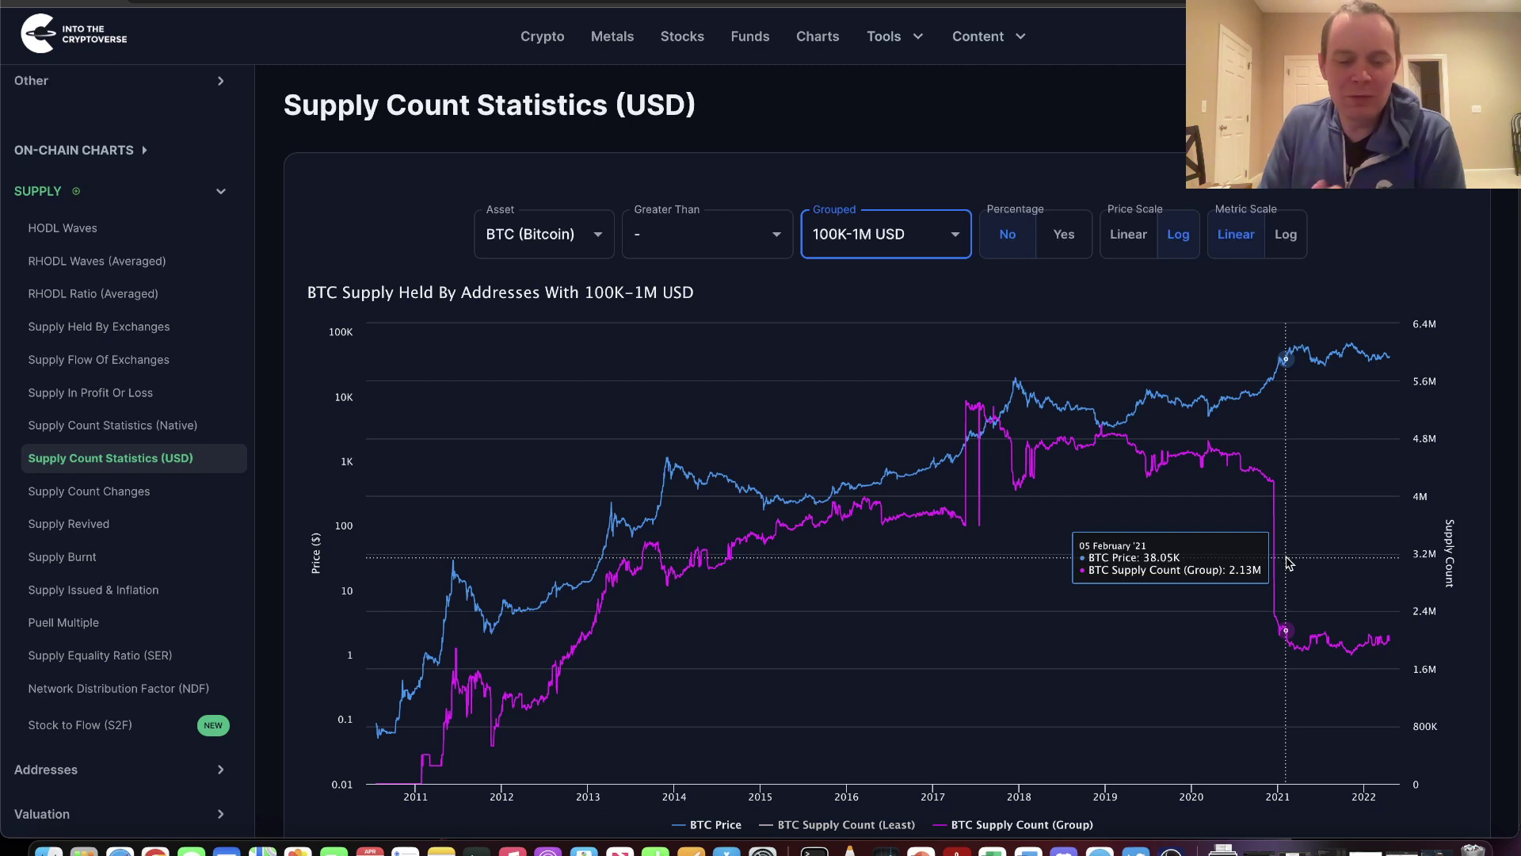
{"action": "left_click", "coordinate": [877, 232]}
{"action": "left_click", "coordinate": [871, 409]}
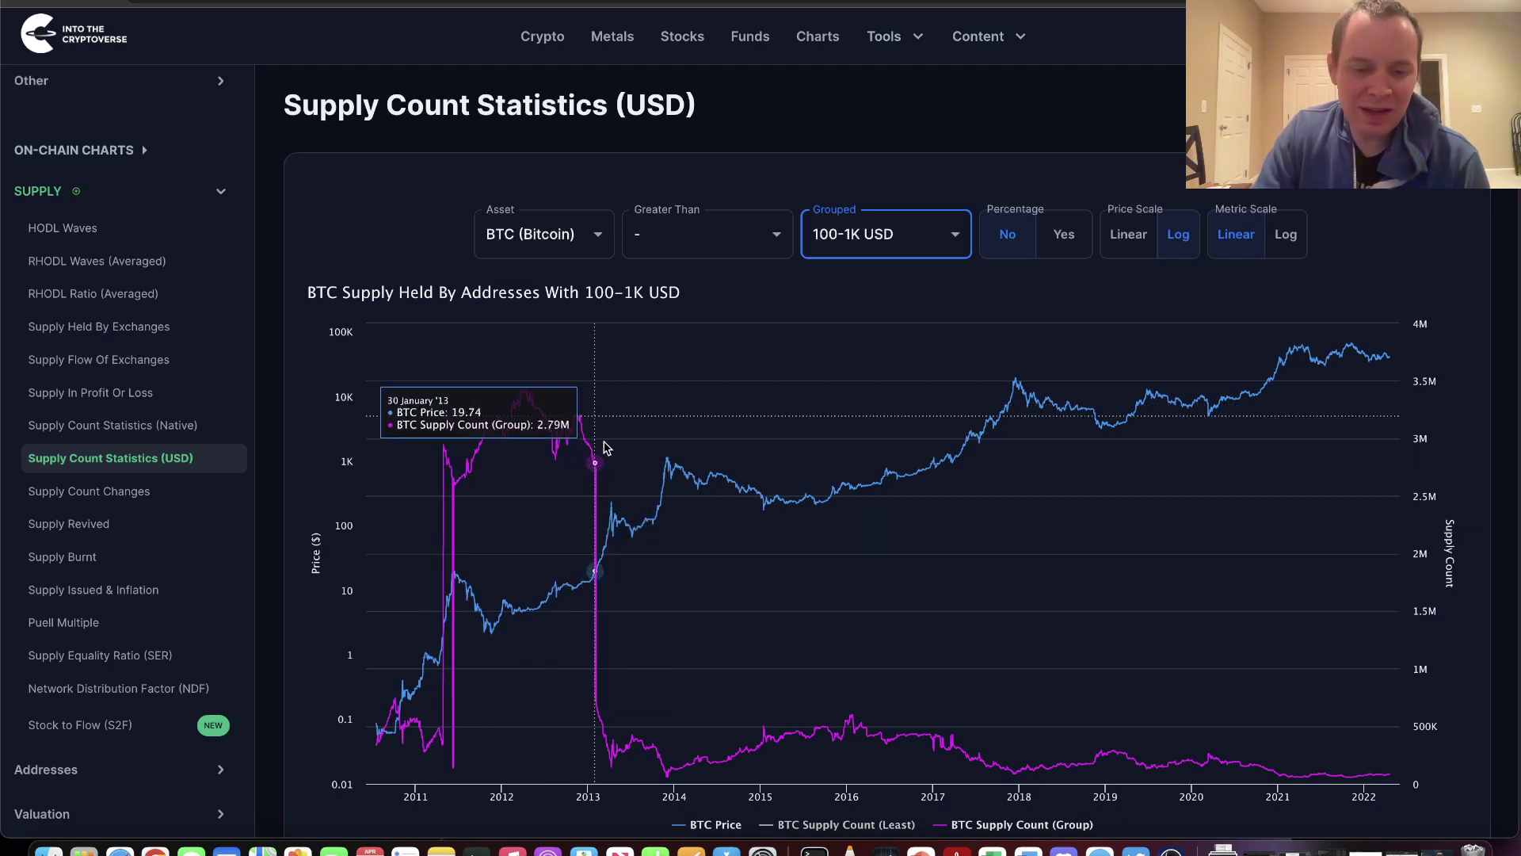
{"action": "left_click", "coordinate": [885, 237]}
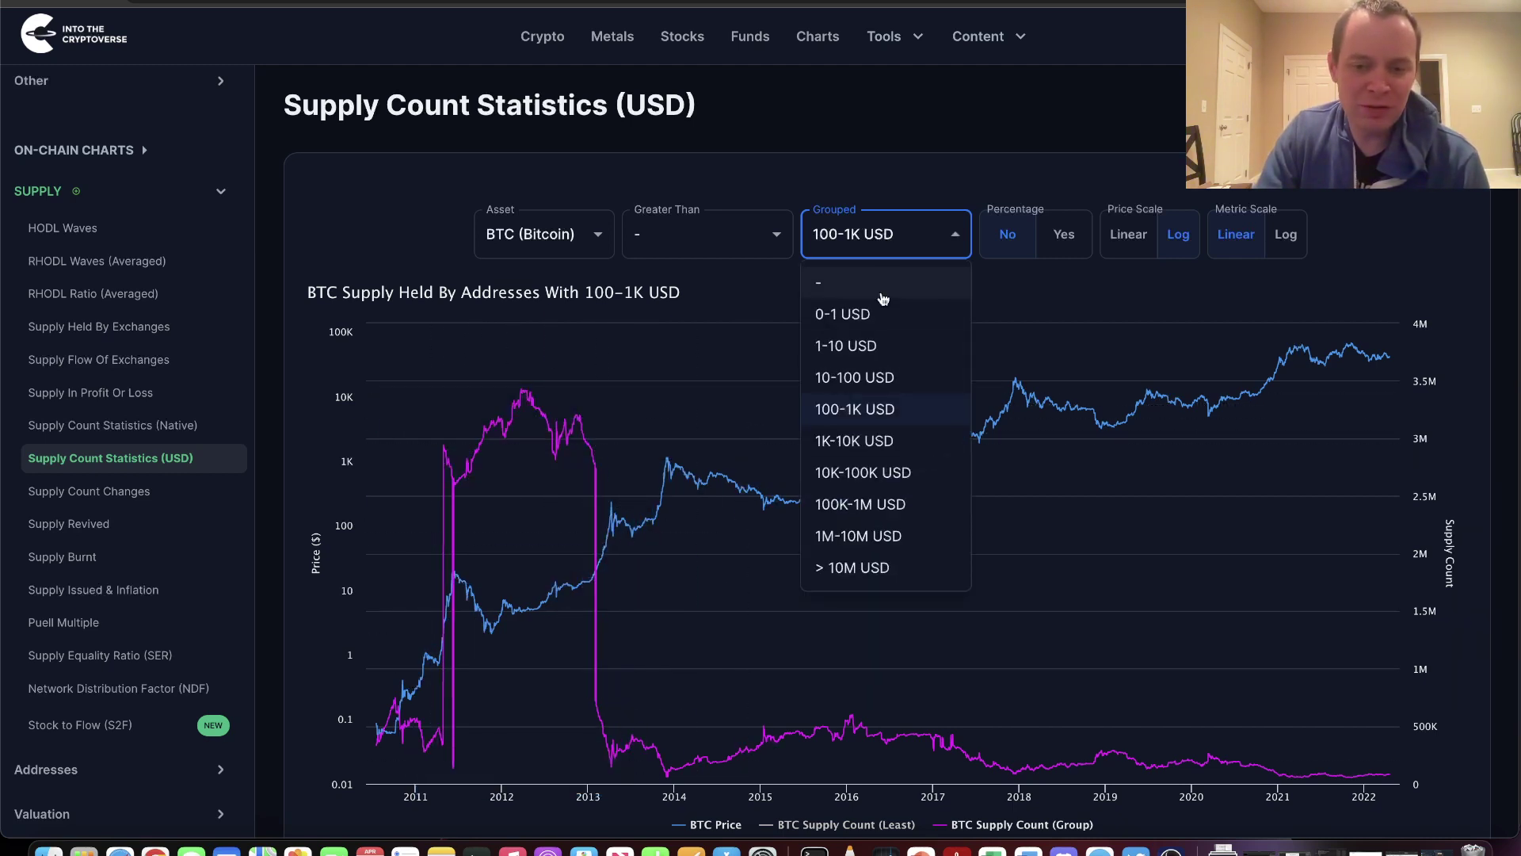
{"action": "left_click", "coordinate": [863, 439]}
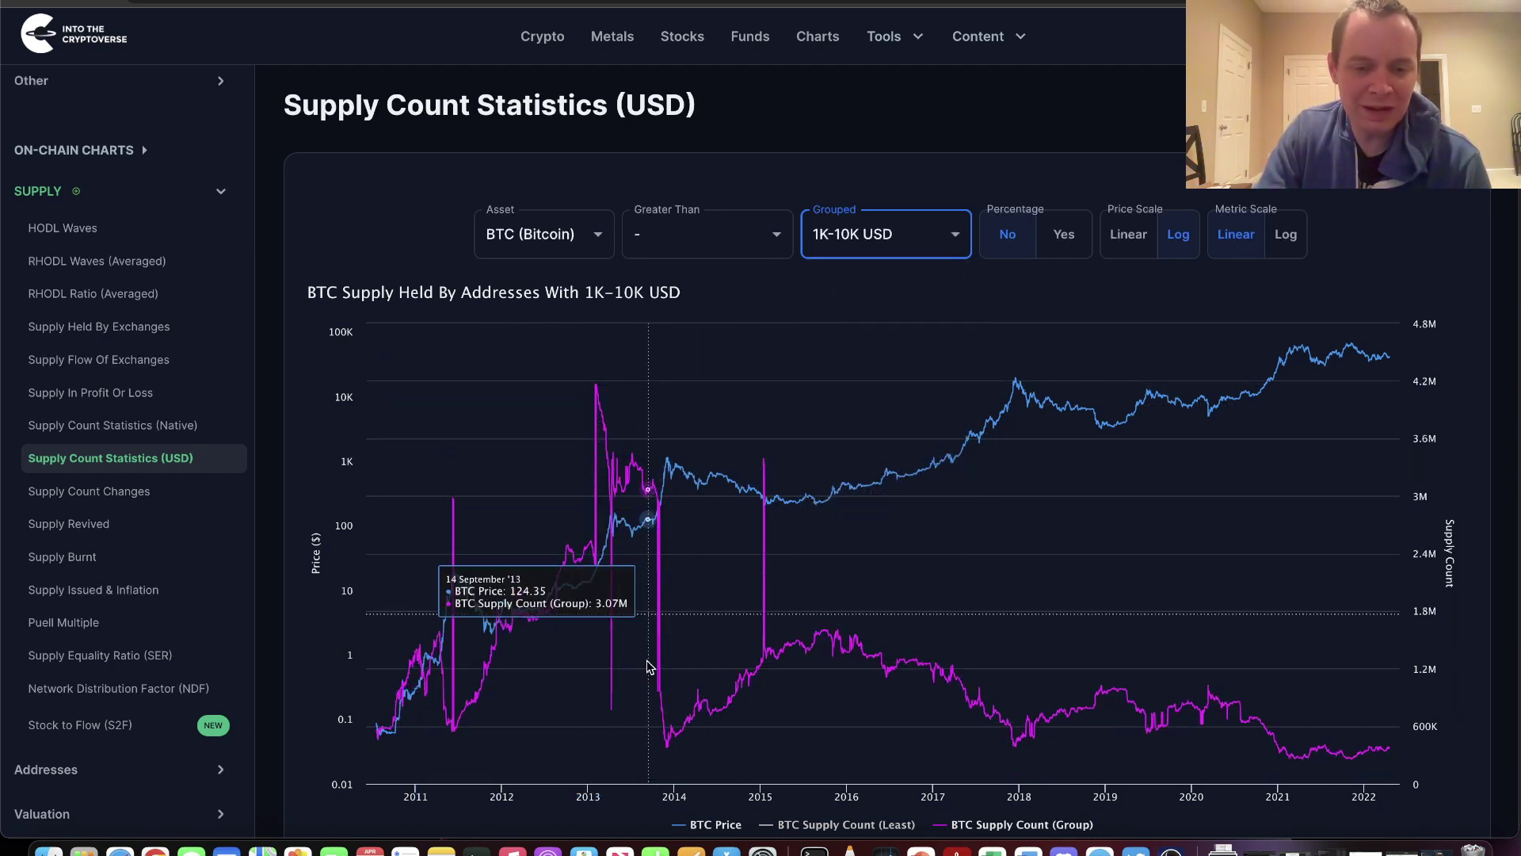
{"action": "left_click", "coordinate": [901, 242]}
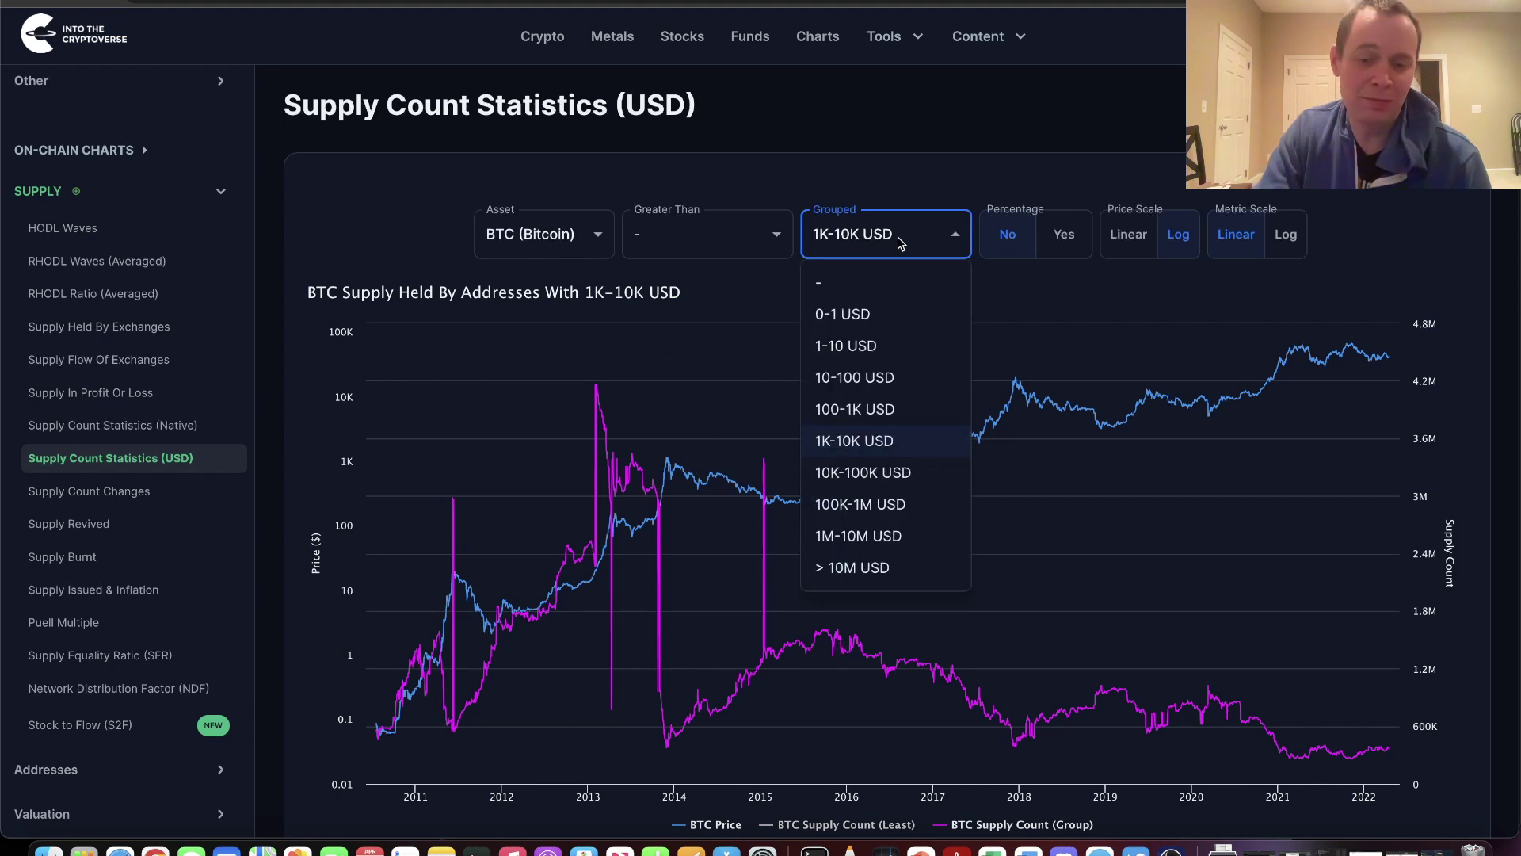
{"action": "left_click", "coordinate": [863, 472]}
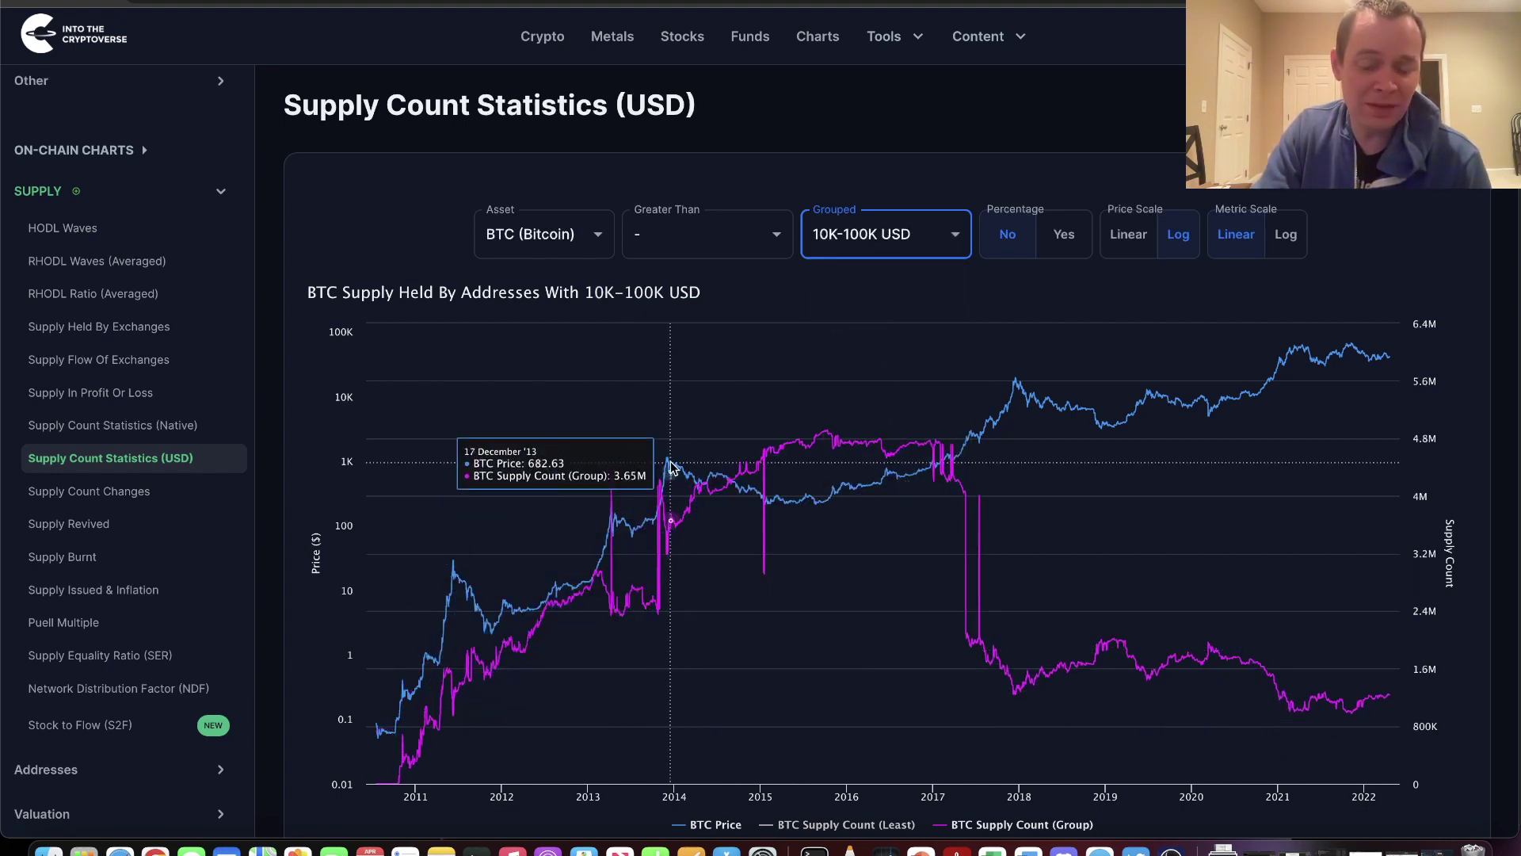
{"action": "left_click", "coordinate": [926, 253]}
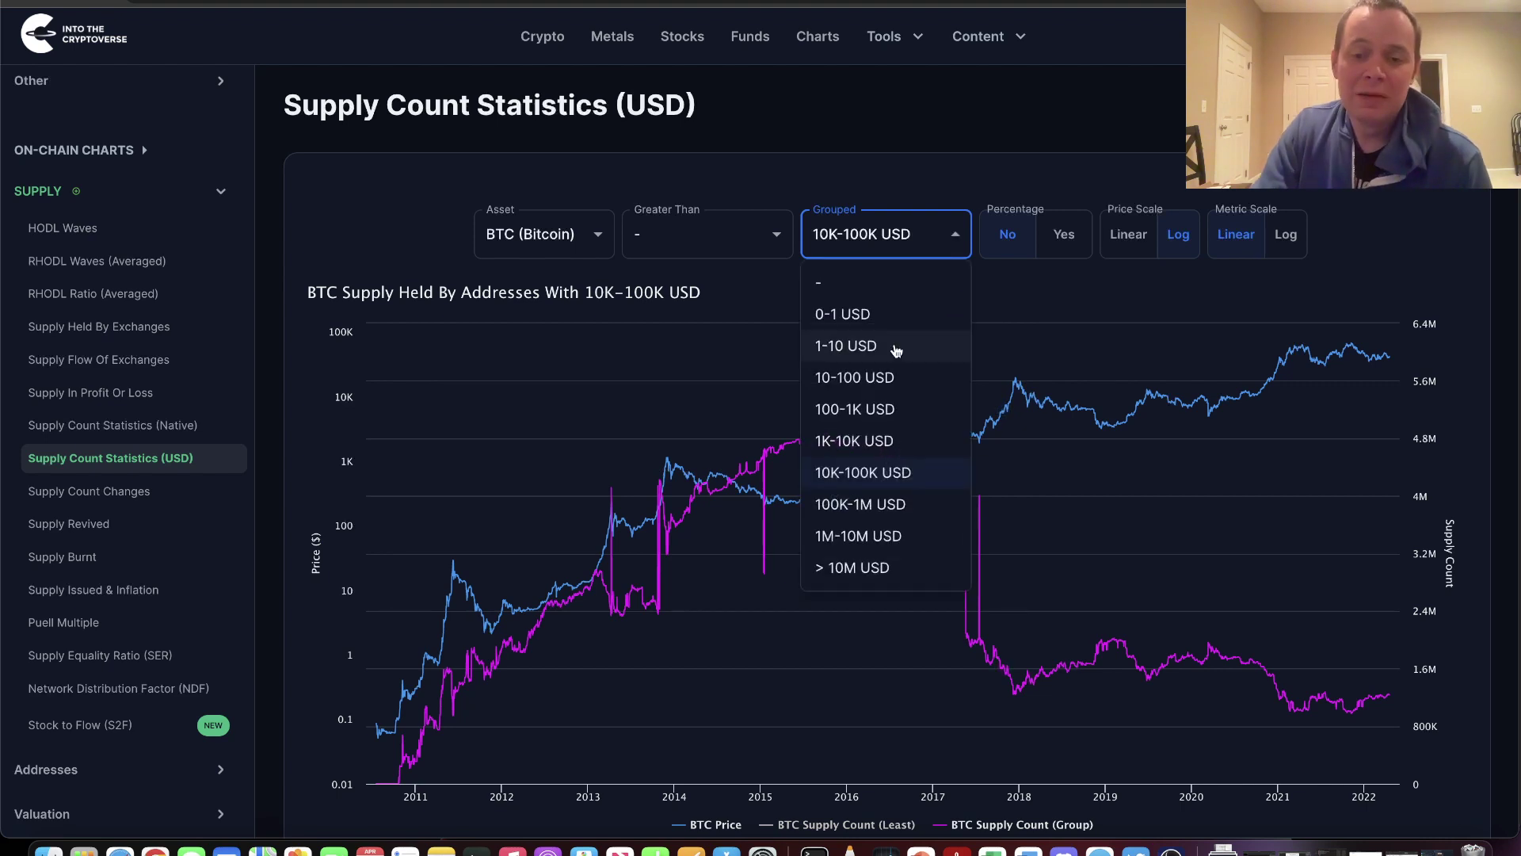
{"action": "left_click", "coordinate": [871, 515]}
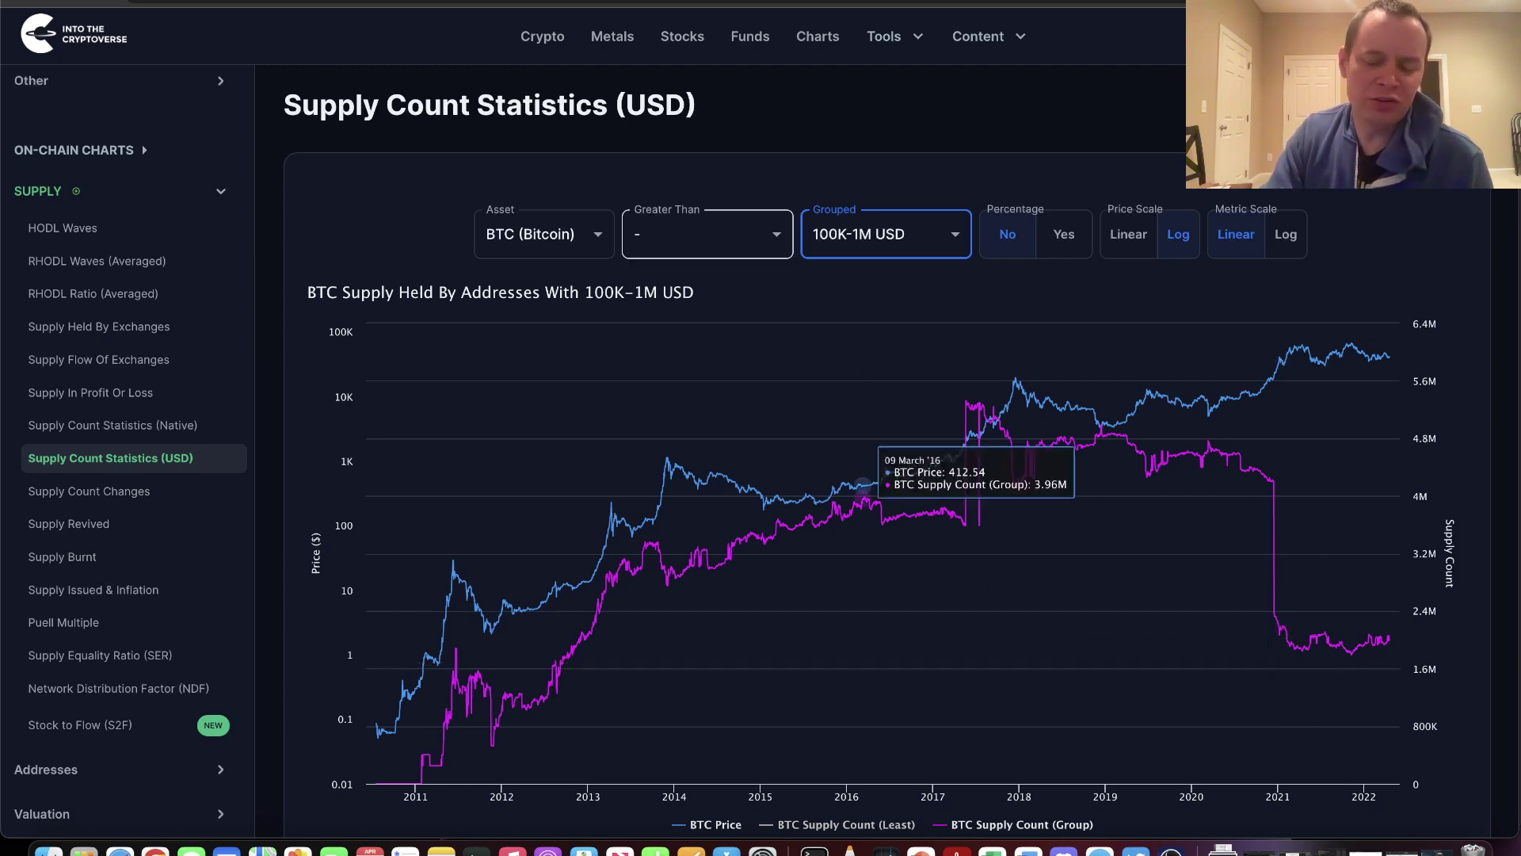
- Open Supply Count Statistics (Native) under HODL Waves, clear Greater Than to '-', and chart the 10K-100K BTC group
{"action": "left_click", "coordinate": [63, 228]}
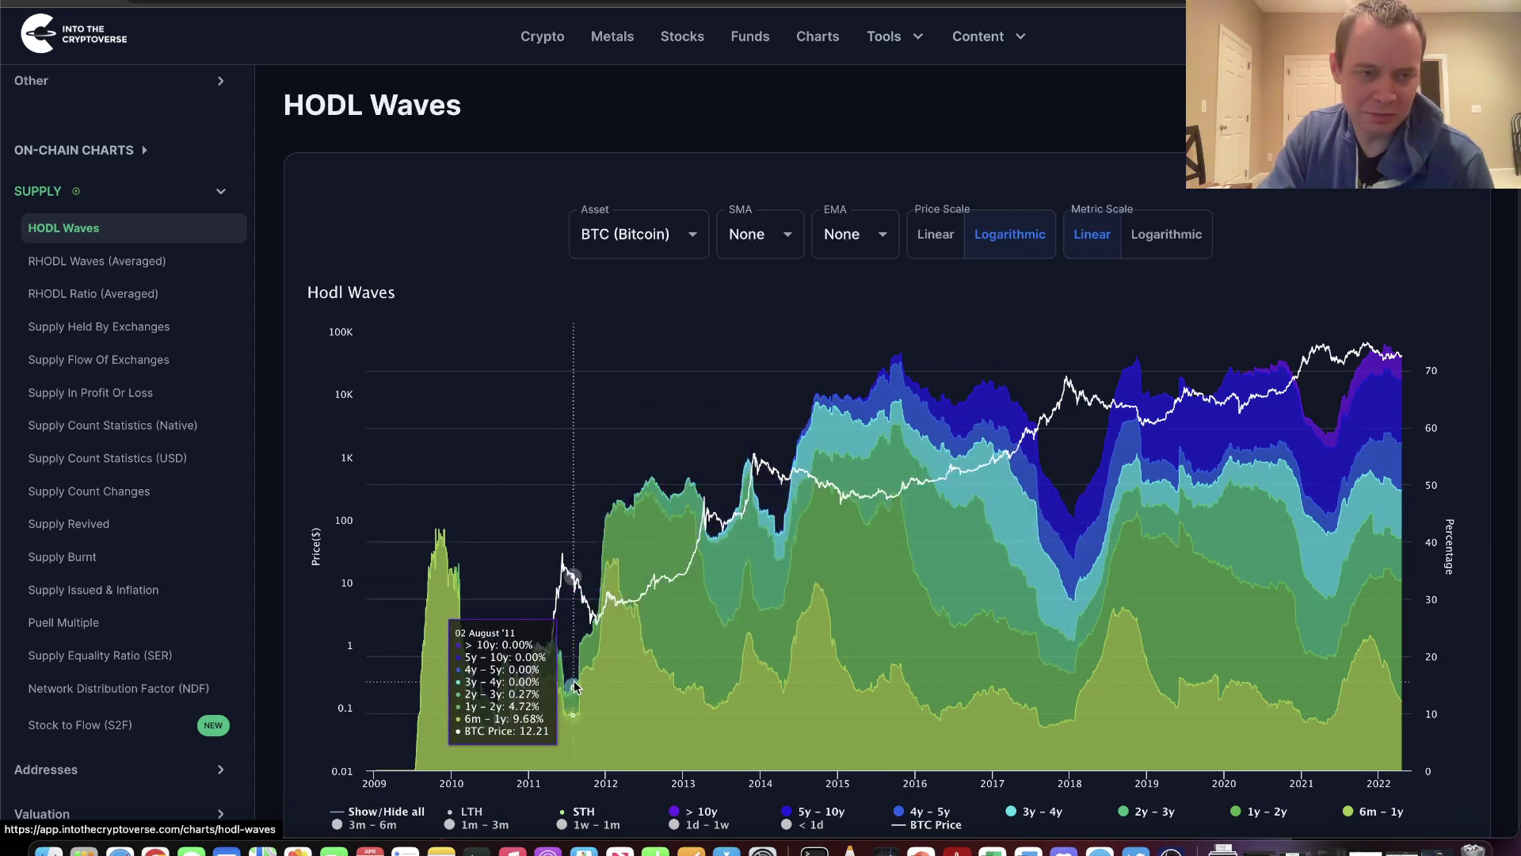
{"action": "left_click", "coordinate": [145, 426]}
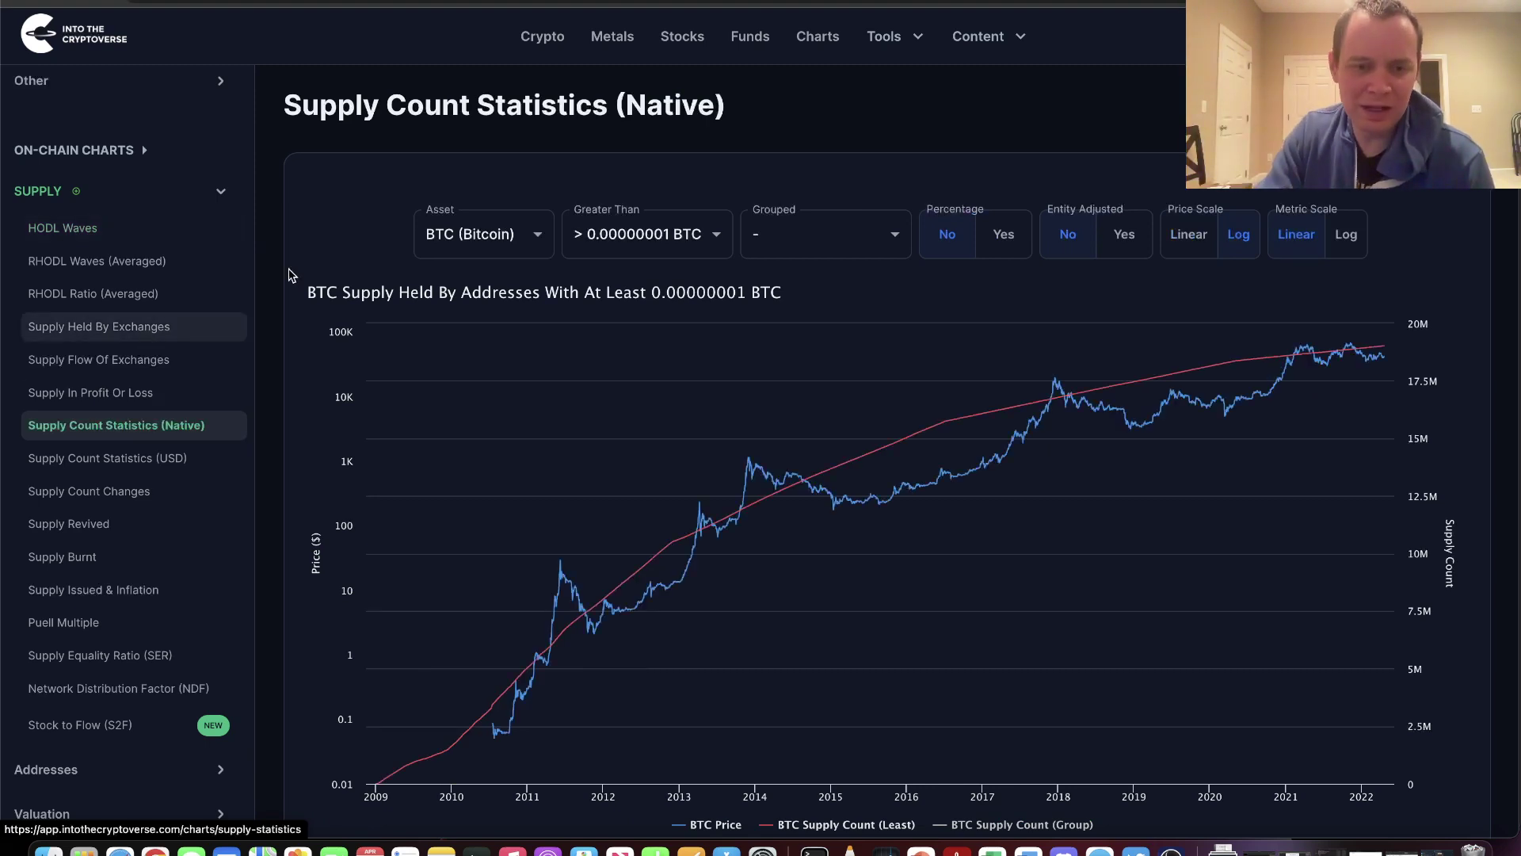
{"action": "left_click", "coordinate": [631, 231]}
{"action": "left_click", "coordinate": [830, 242]}
{"action": "left_click", "coordinate": [830, 241]}
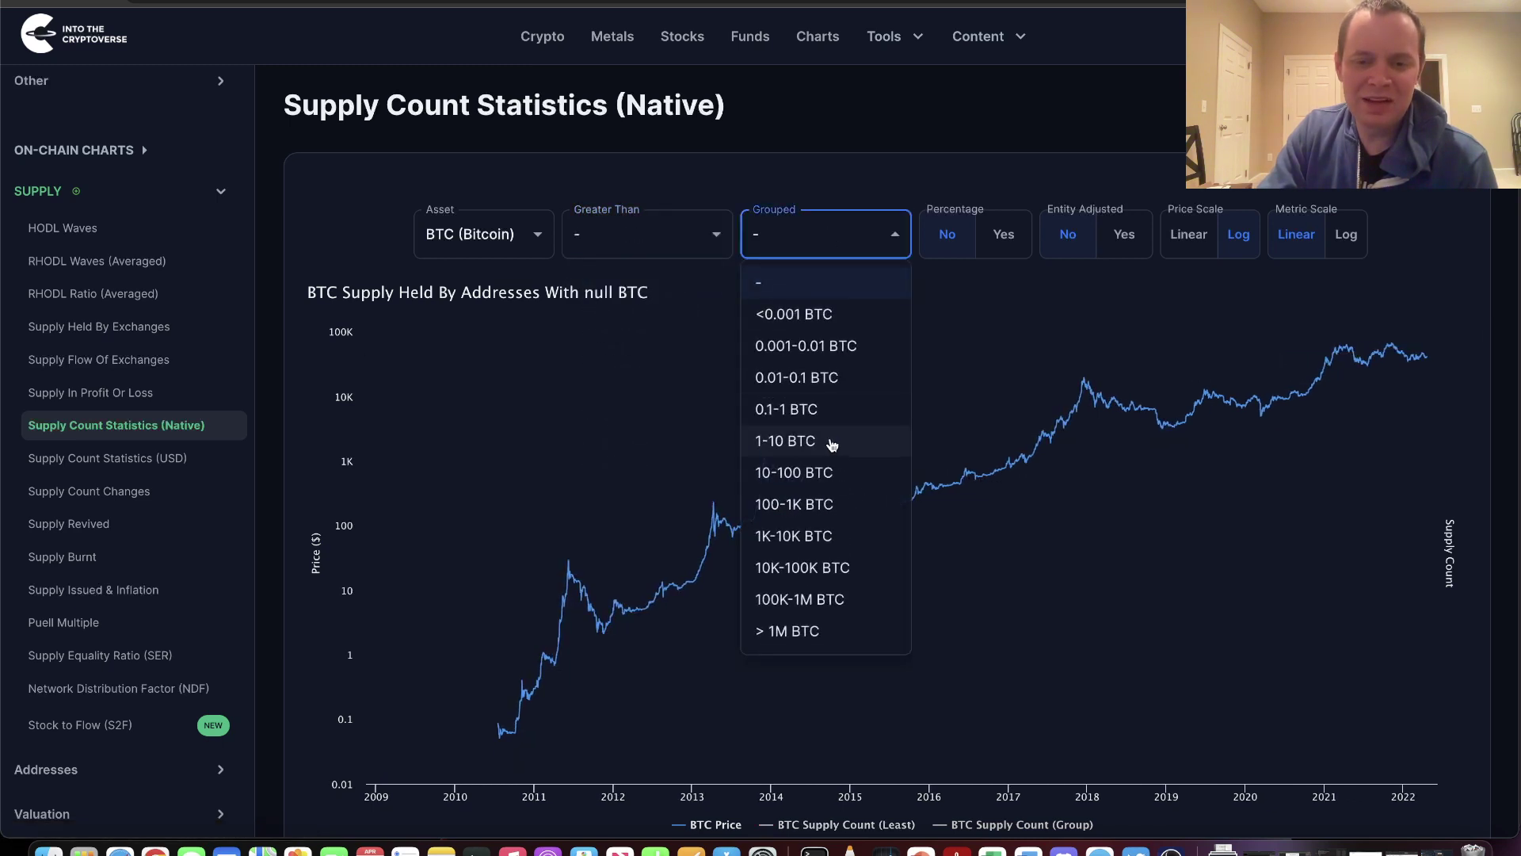
{"action": "left_click", "coordinate": [789, 570]}
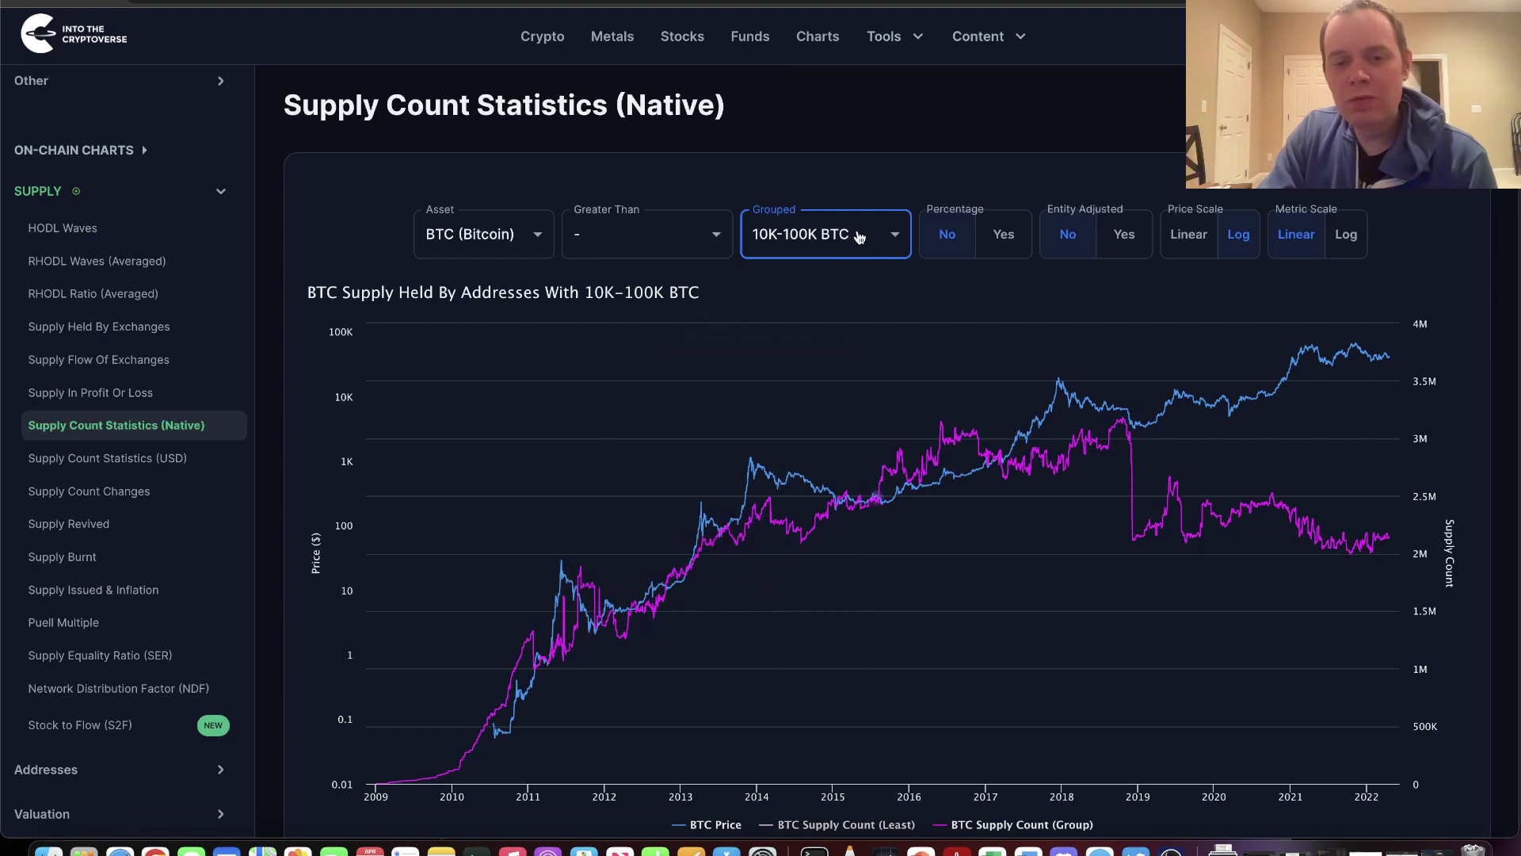
{"action": "left_click", "coordinate": [111, 458]}
- Set the USD chart's Greater Than to '-' and Grouped to 100K-1M USD
{"action": "left_click", "coordinate": [824, 236]}
{"action": "left_click", "coordinate": [701, 249]}
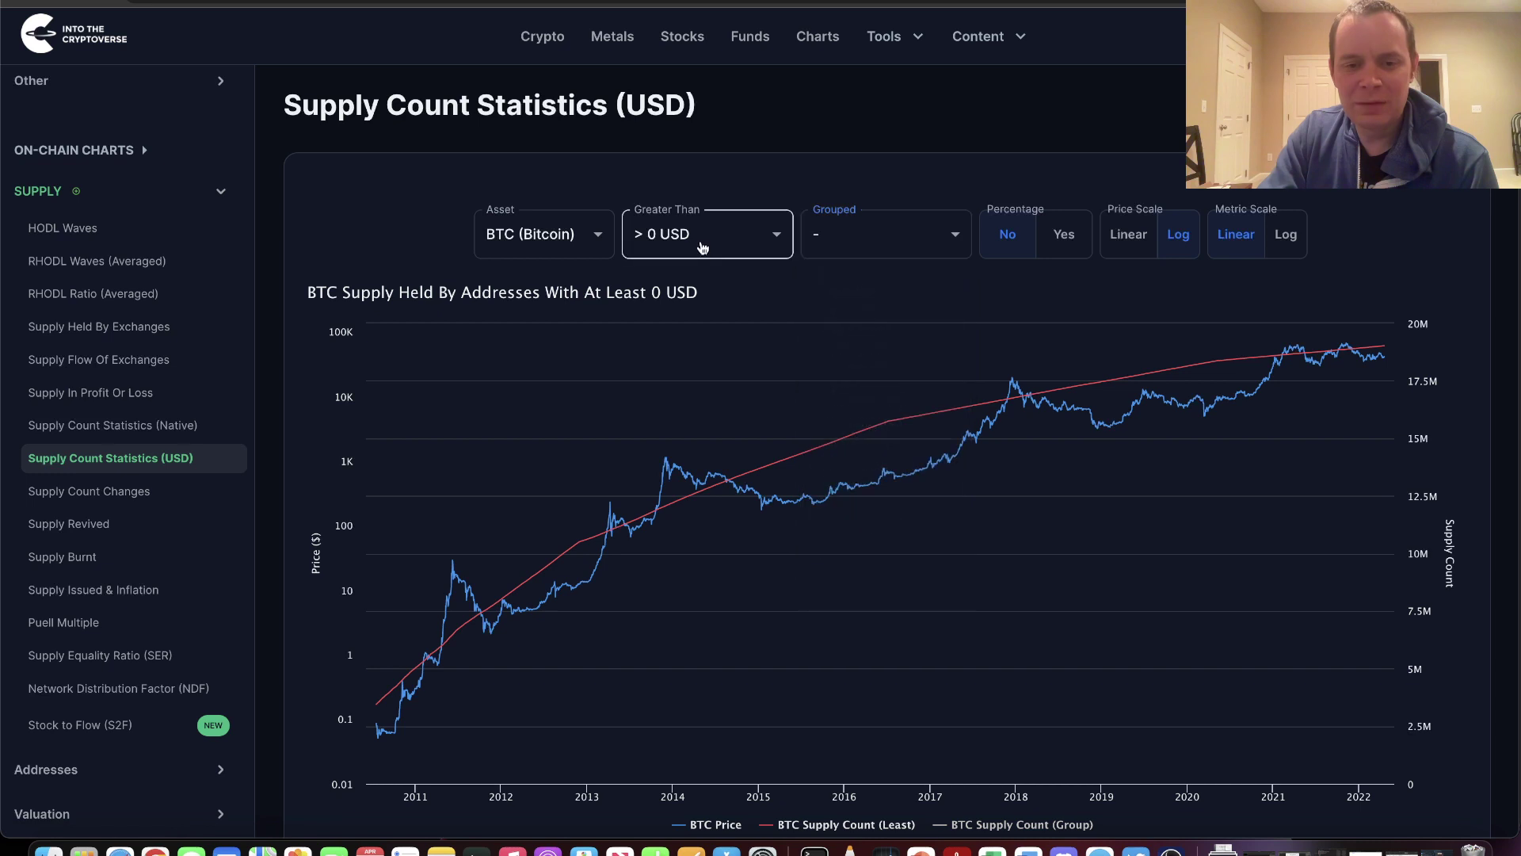
{"action": "left_click", "coordinate": [674, 252]}
{"action": "left_click", "coordinate": [675, 291]}
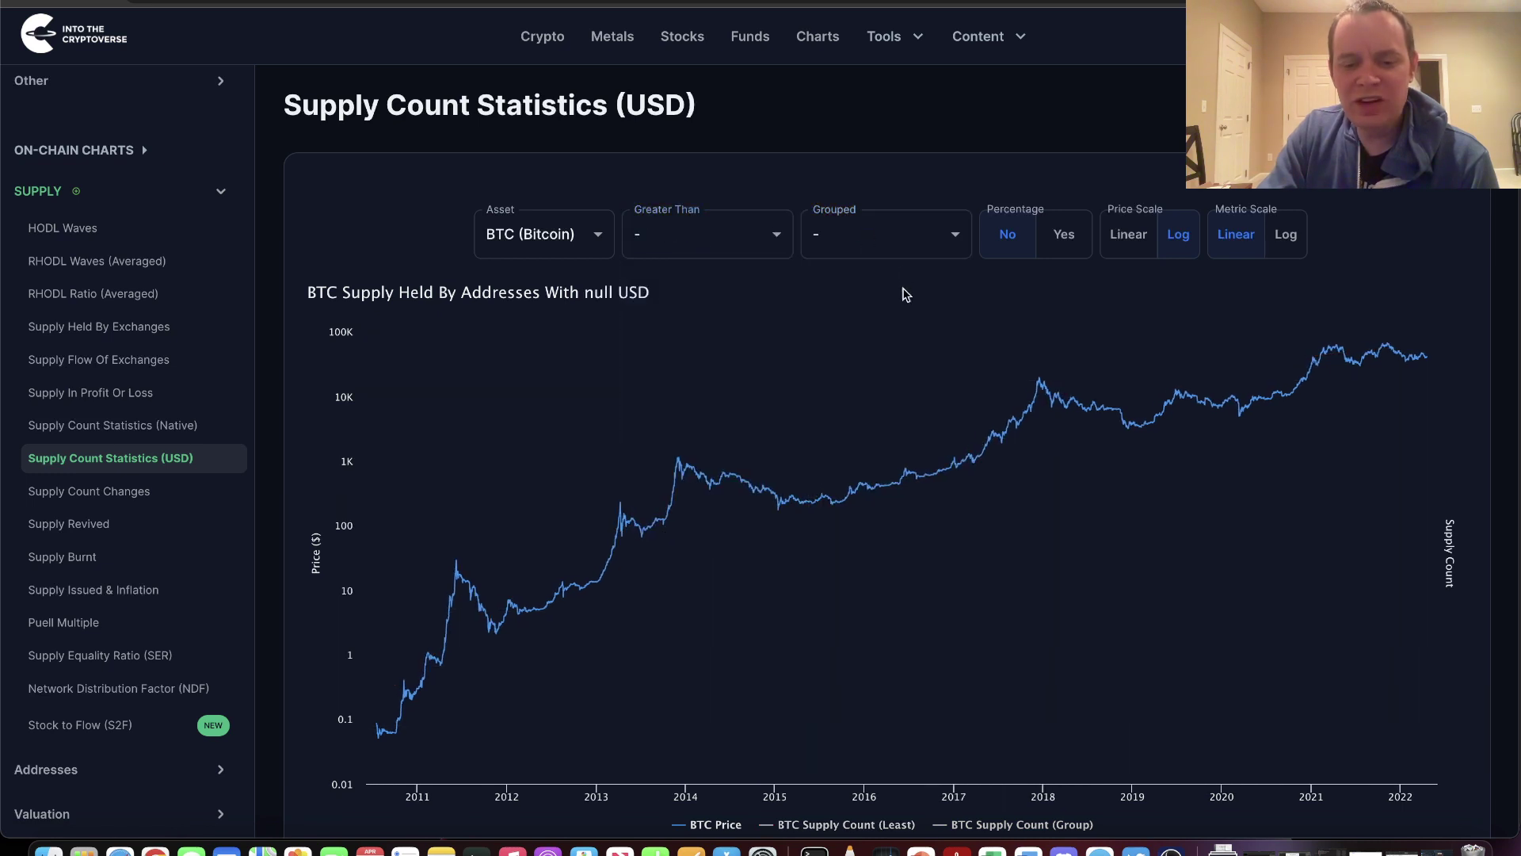
{"action": "left_click", "coordinate": [858, 230]}
{"action": "left_click", "coordinate": [853, 501]}
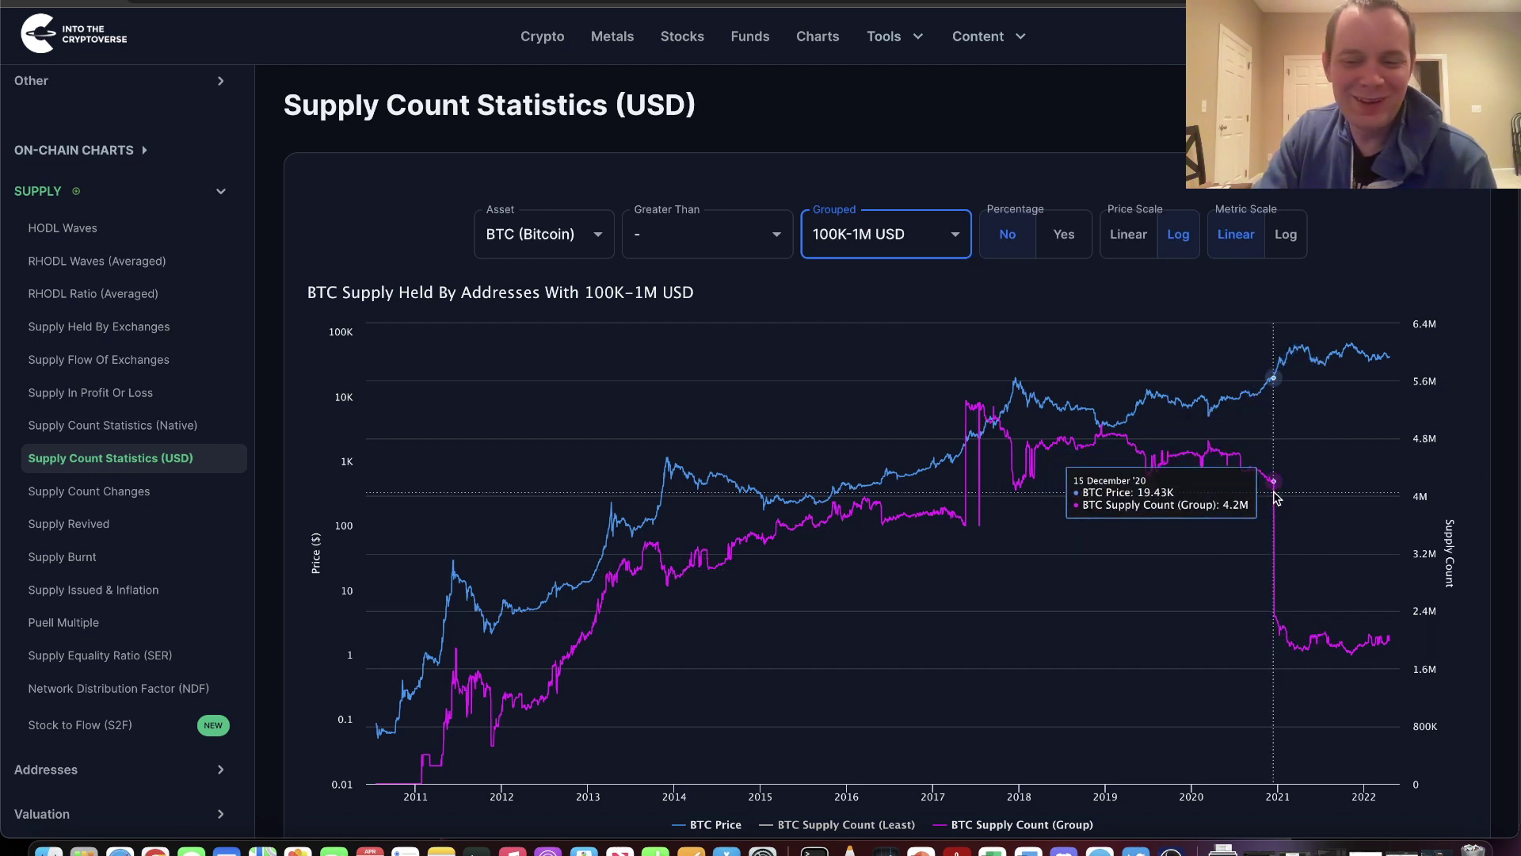
- Choose 1M-10M USD in the Grouped dropdown
{"action": "left_click", "coordinate": [906, 255]}
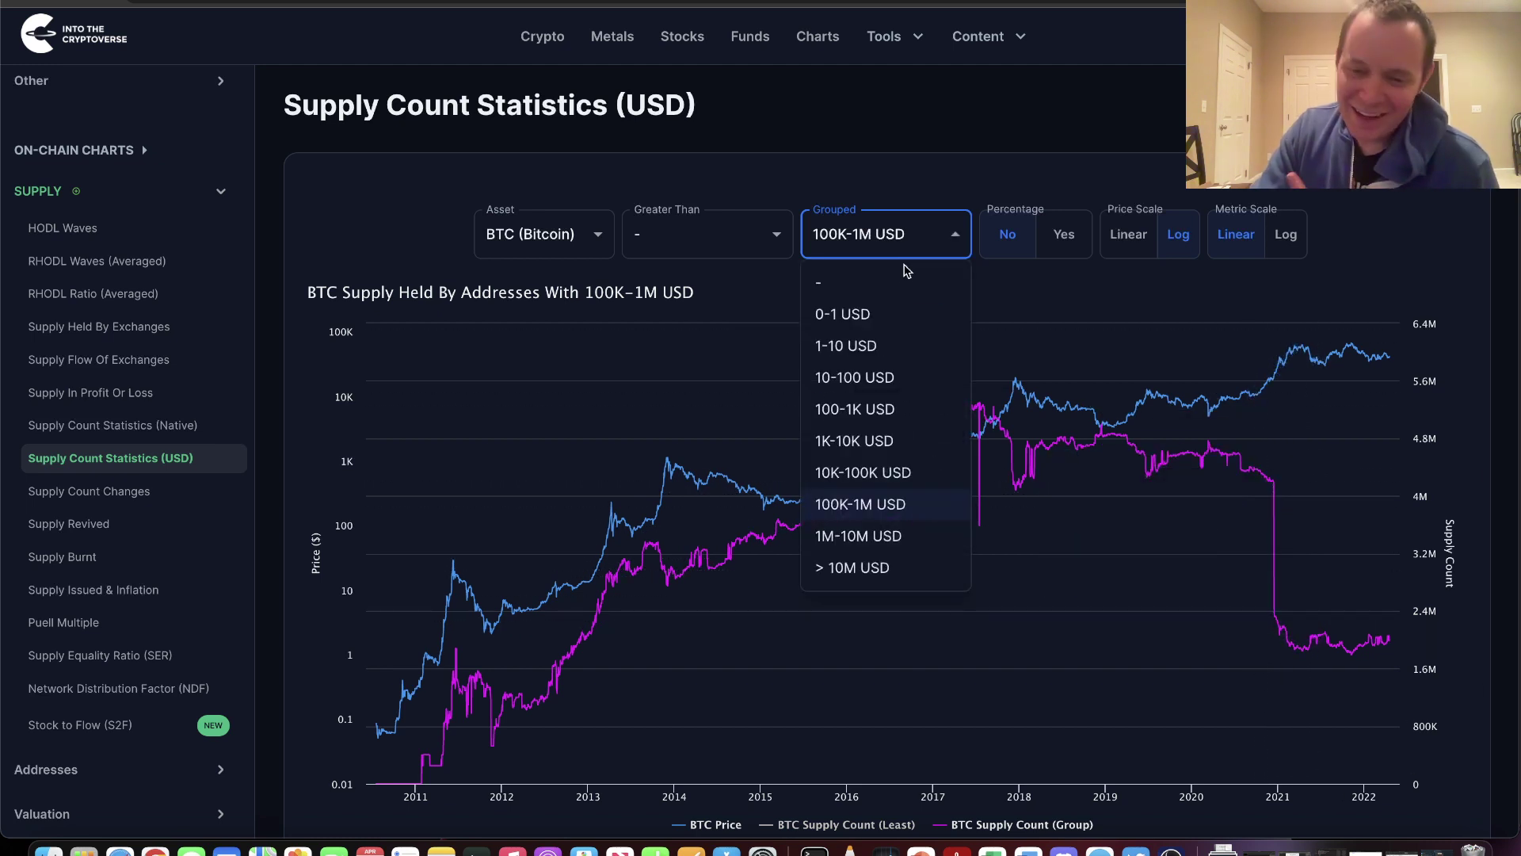
{"action": "left_click", "coordinate": [876, 535]}
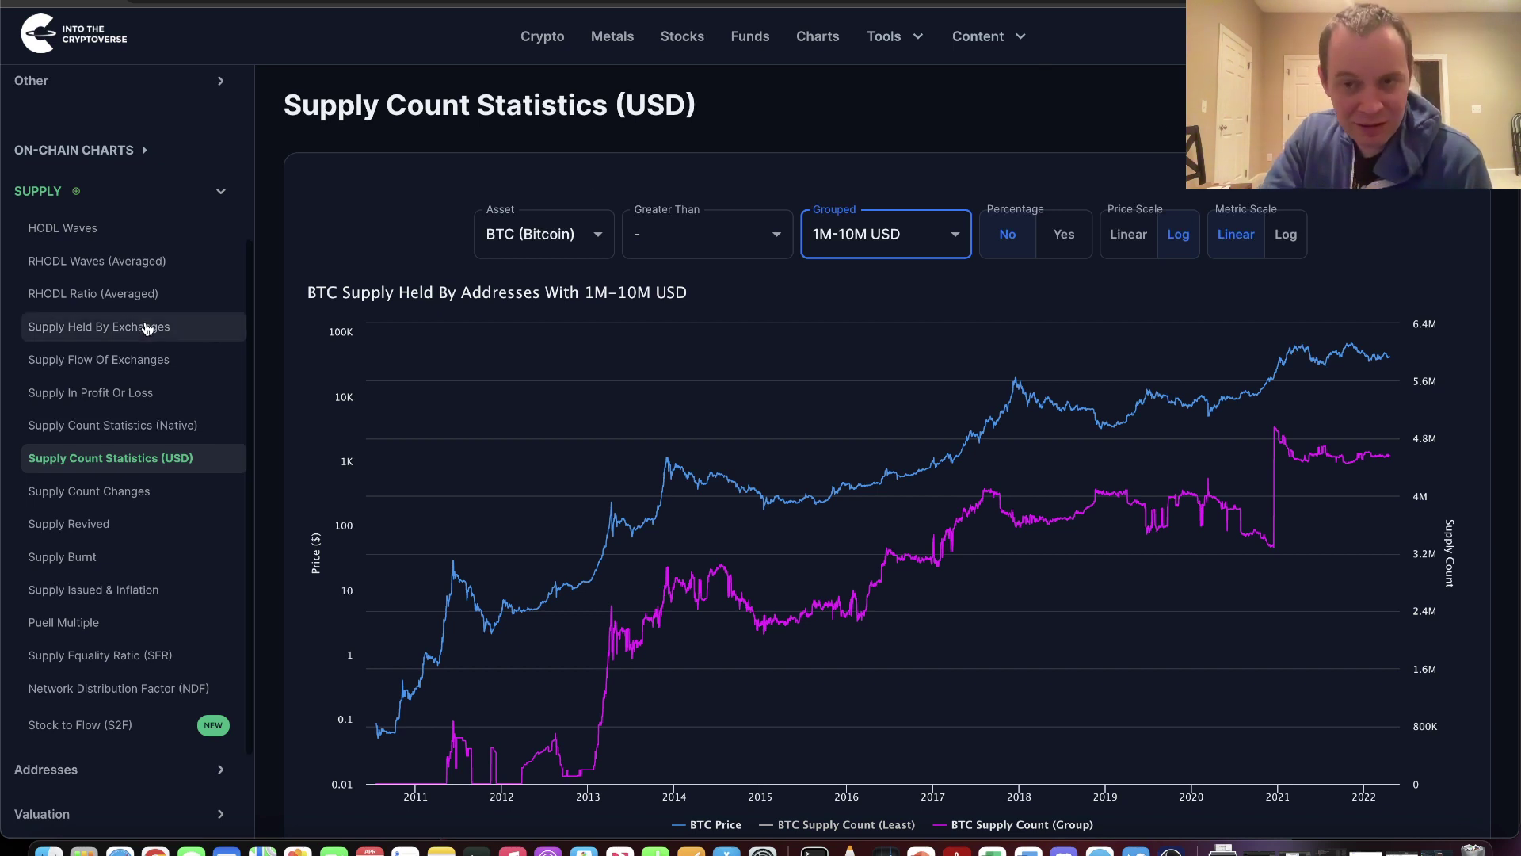
- Open BTC Logarithmic Regression from the Logarithmic Regression section and scroll through its chart
{"action": "scroll", "coordinate": [158, 333], "scroll_direction": "up", "scroll_amount": 5}
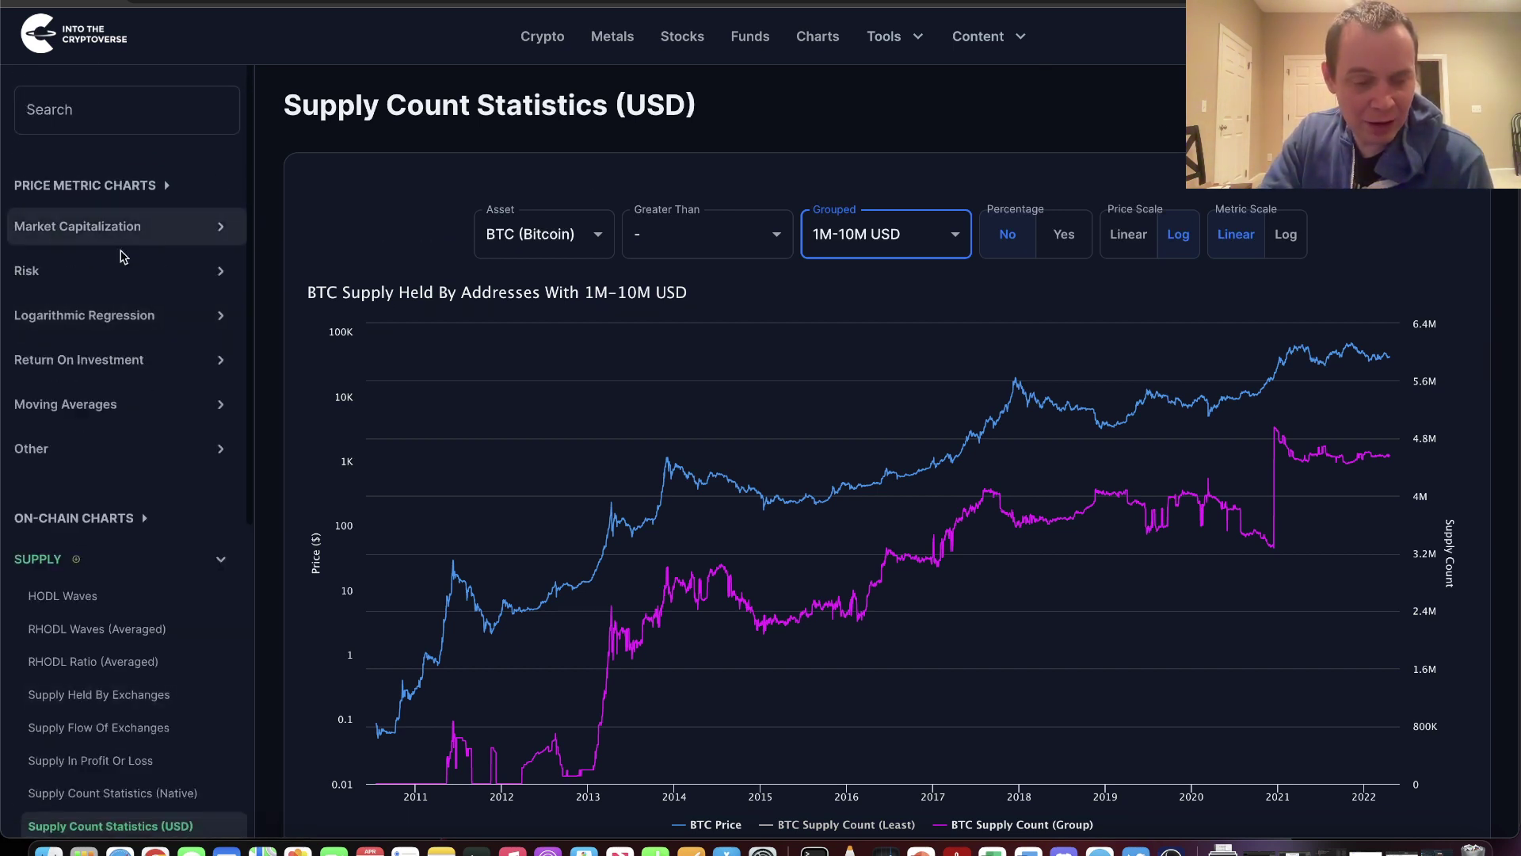
{"action": "left_click", "coordinate": [98, 315]}
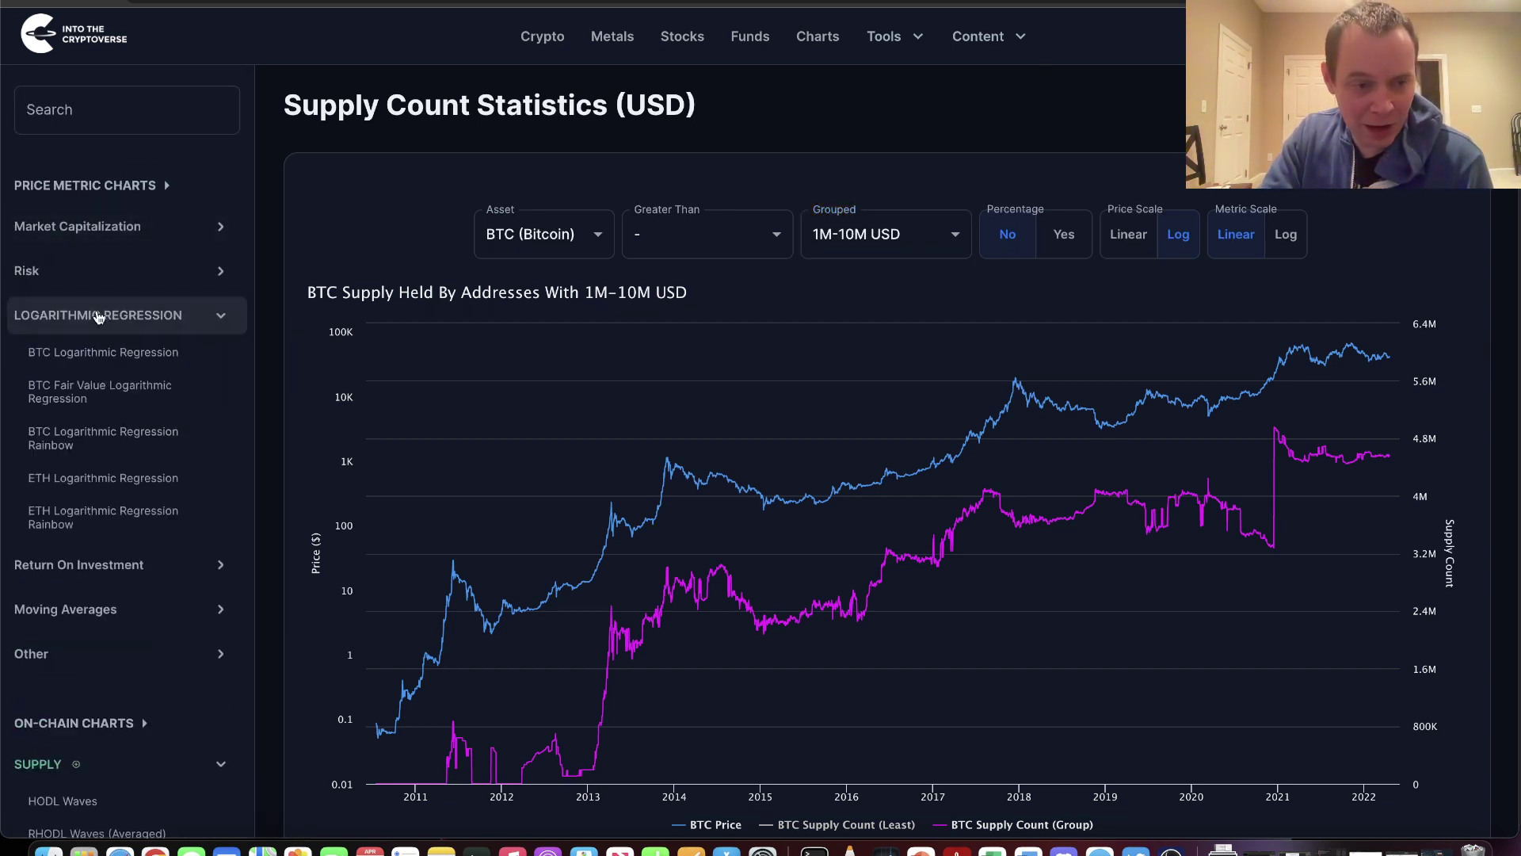
{"action": "left_click", "coordinate": [125, 363]}
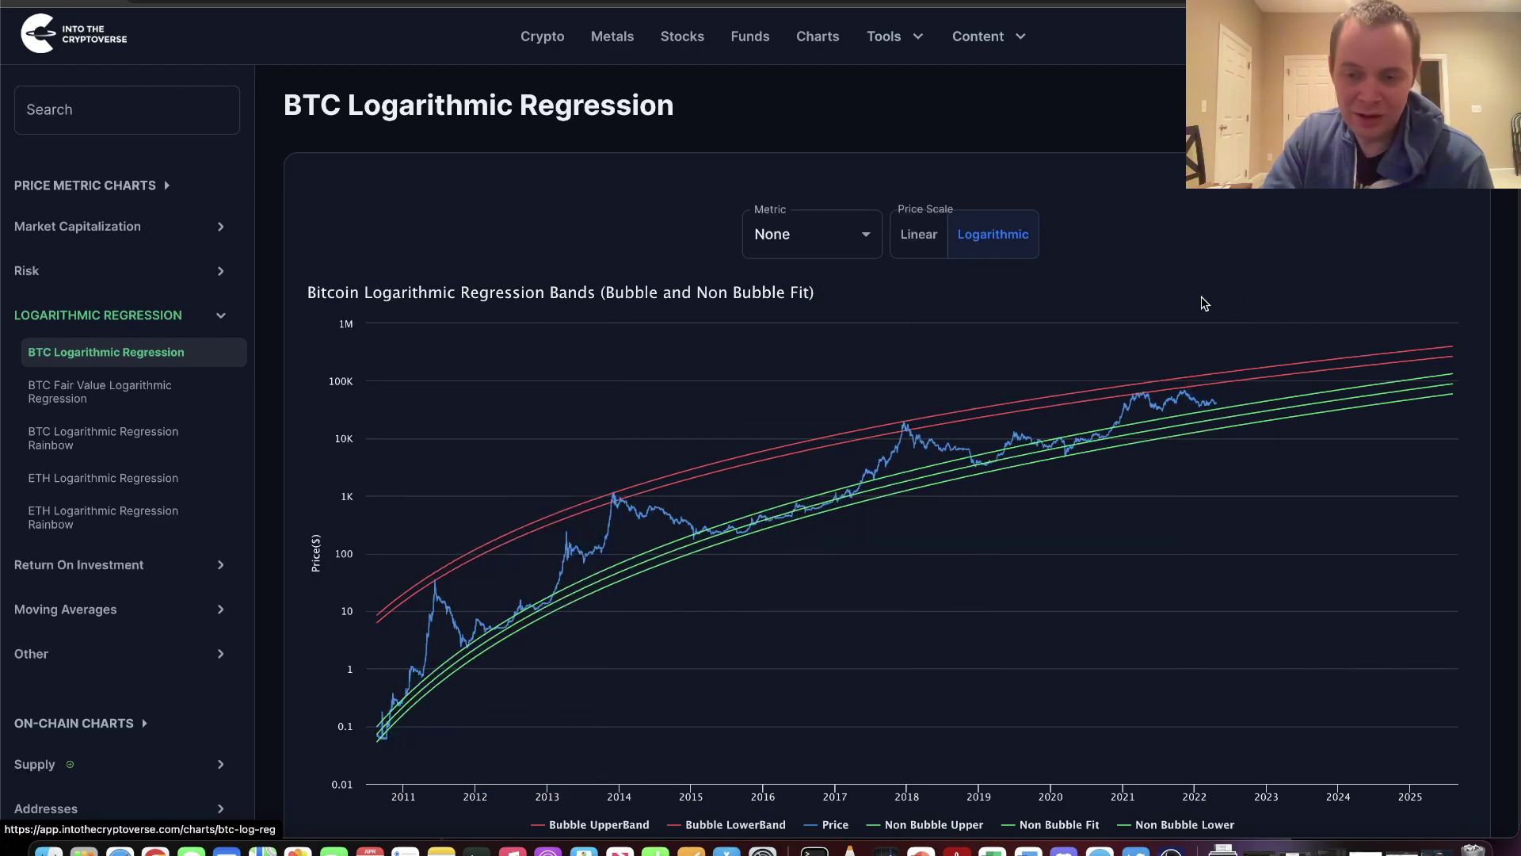
{"action": "scroll", "coordinate": [123, 449], "scroll_direction": "down", "scroll_amount": 3}
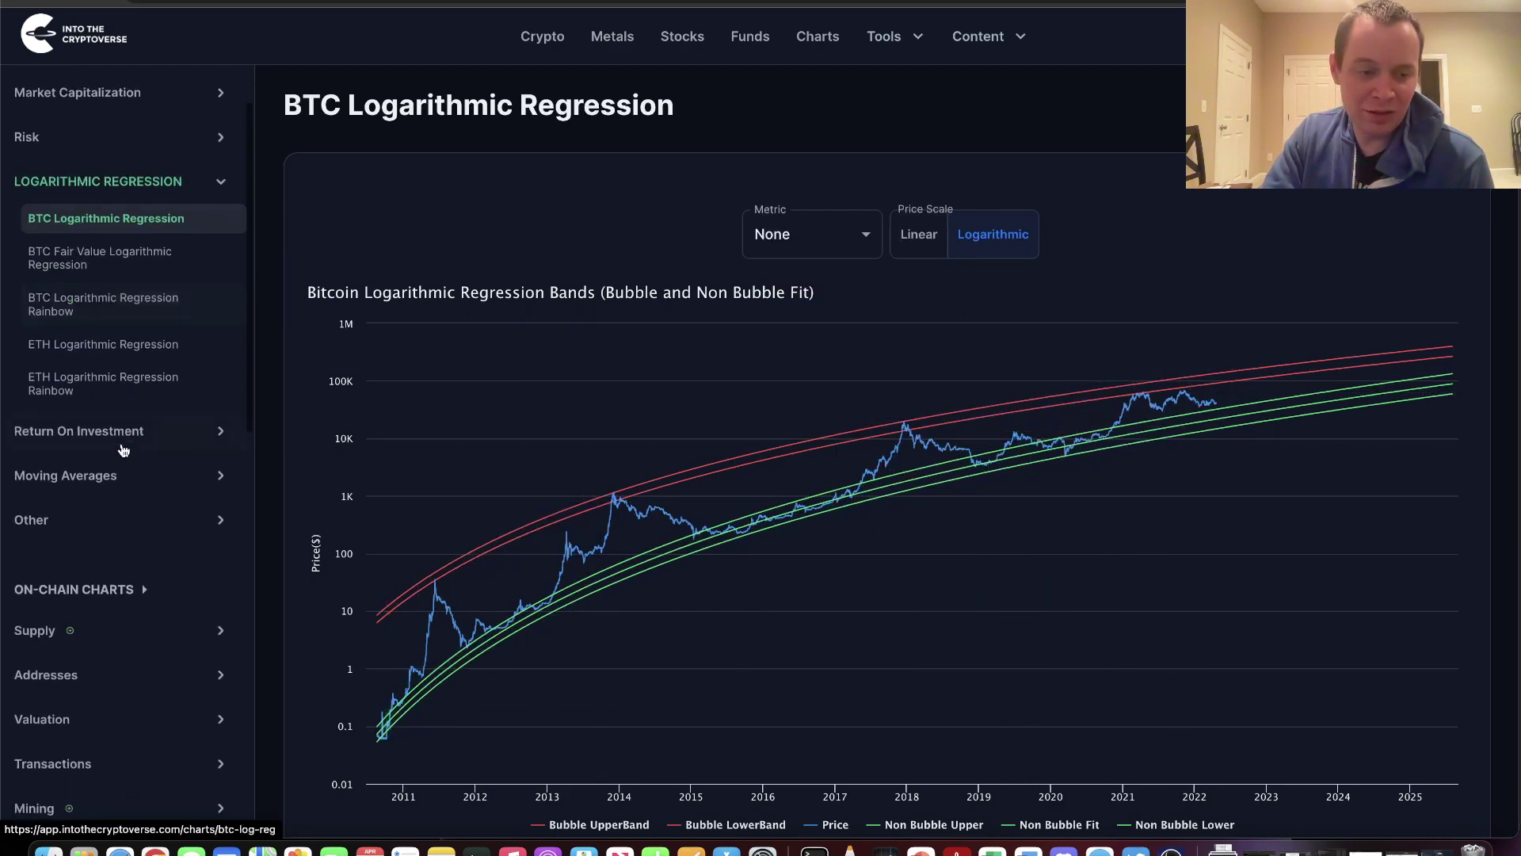
{"action": "scroll", "coordinate": [123, 449], "scroll_direction": "down", "scroll_amount": 1}
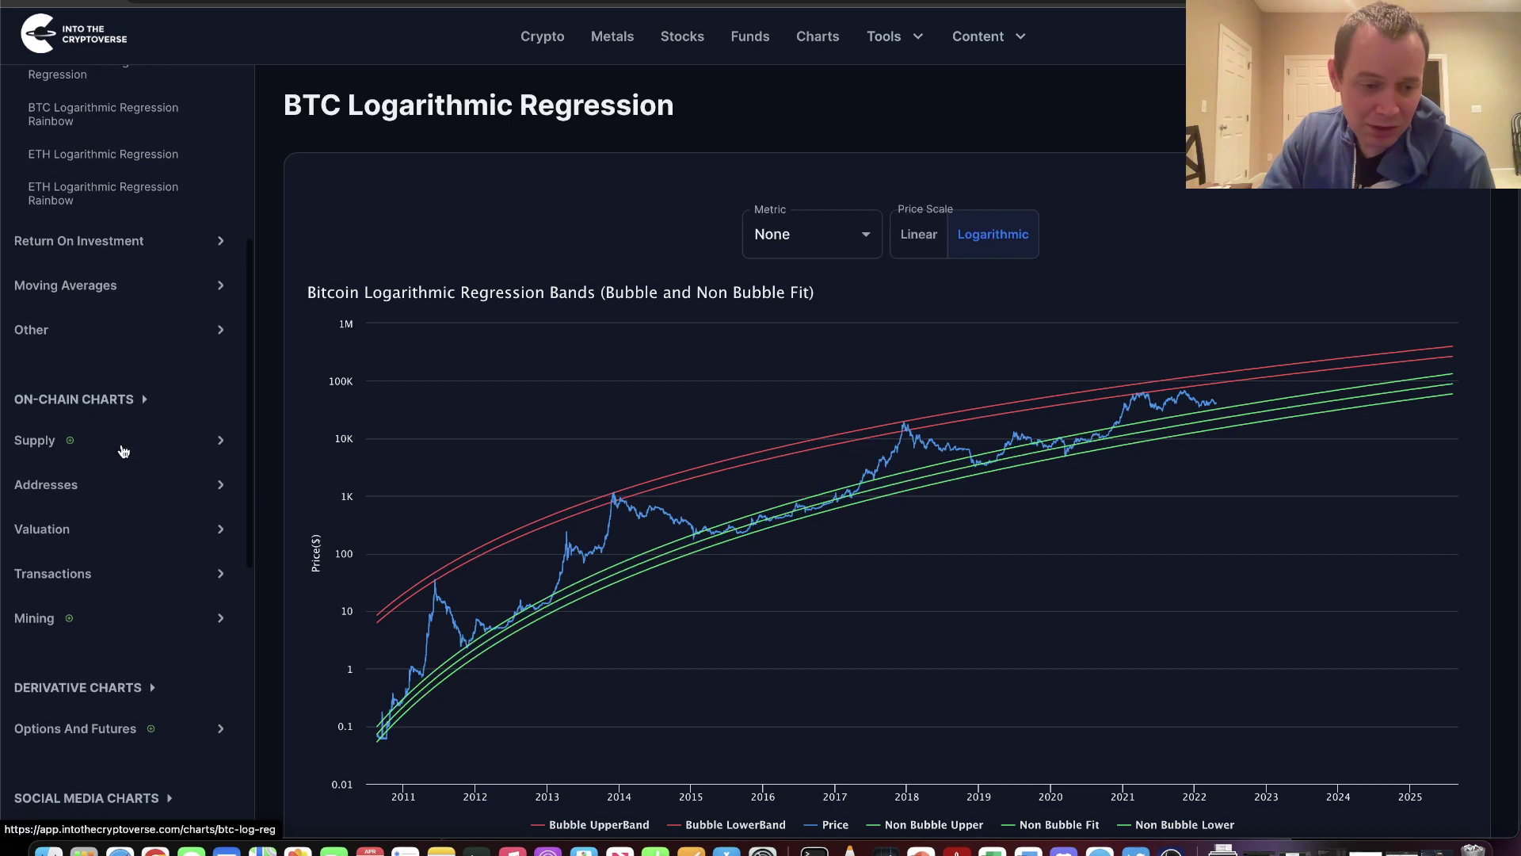